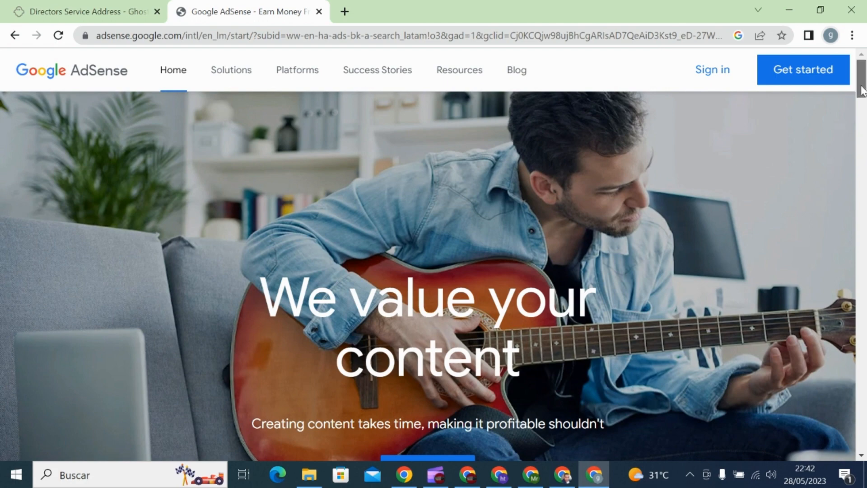
Step: Start the AdSense sign-up and choose the existing Google account to continue with
{"action": "mouse_move", "coordinate": [865, 82]}
{"action": "left_mouse_down"}
{"action": "mouse_move", "coordinate": [866, 115]}
{"action": "mouse_move", "coordinate": [865, 84]}
{"action": "left_mouse_up"}
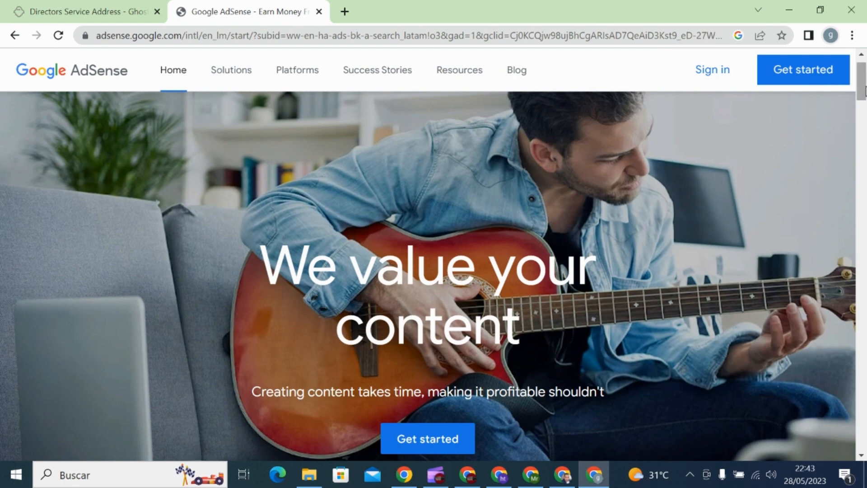
{"action": "mouse_move", "coordinate": [864, 91]}
{"action": "left_mouse_down"}
{"action": "mouse_move", "coordinate": [865, 108]}
{"action": "mouse_move", "coordinate": [865, 83]}
{"action": "left_mouse_up"}
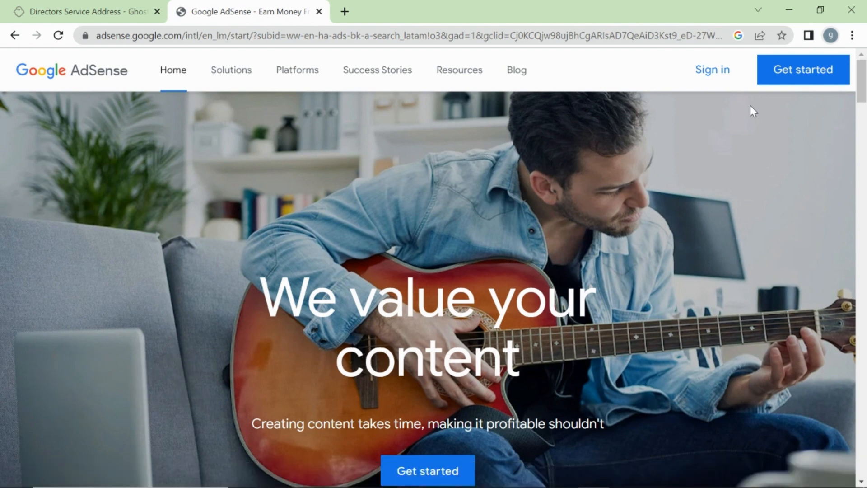
{"action": "left_click", "coordinate": [789, 87]}
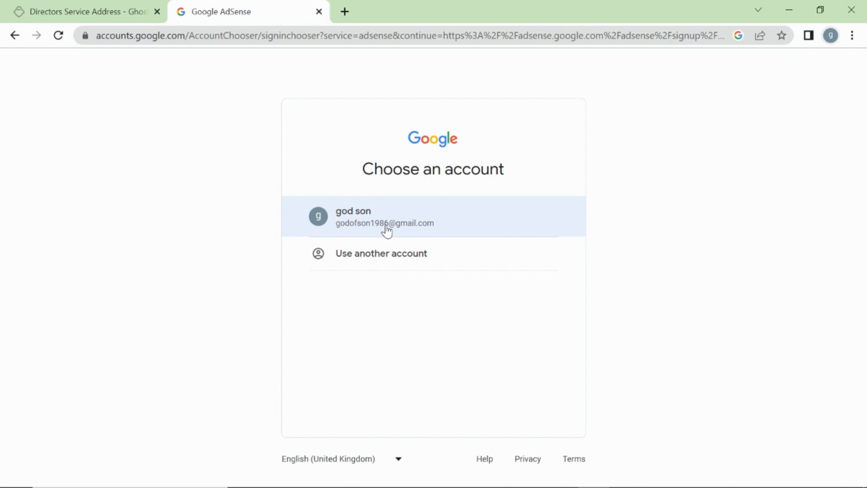
{"action": "left_click", "coordinate": [374, 223]}
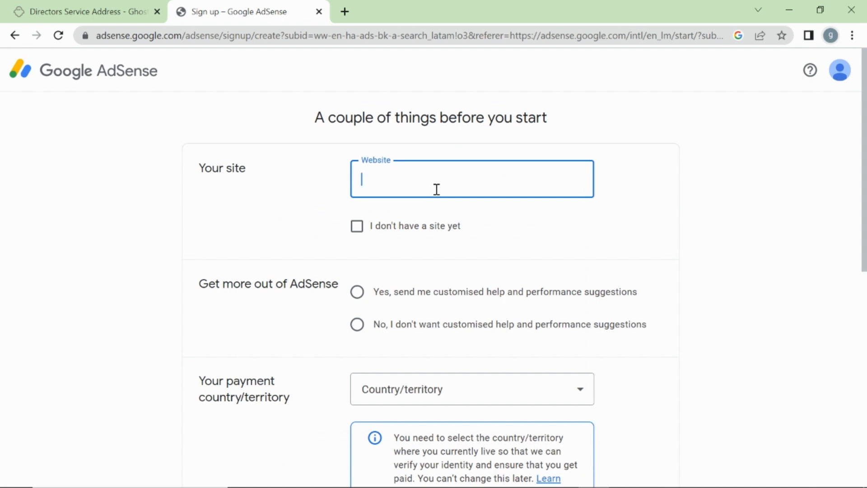
Step: Fill in the sign-up form with no site yet, United Kingdom as payment country, and no customised help or performance suggestions
{"action": "left_click", "coordinate": [357, 236]}
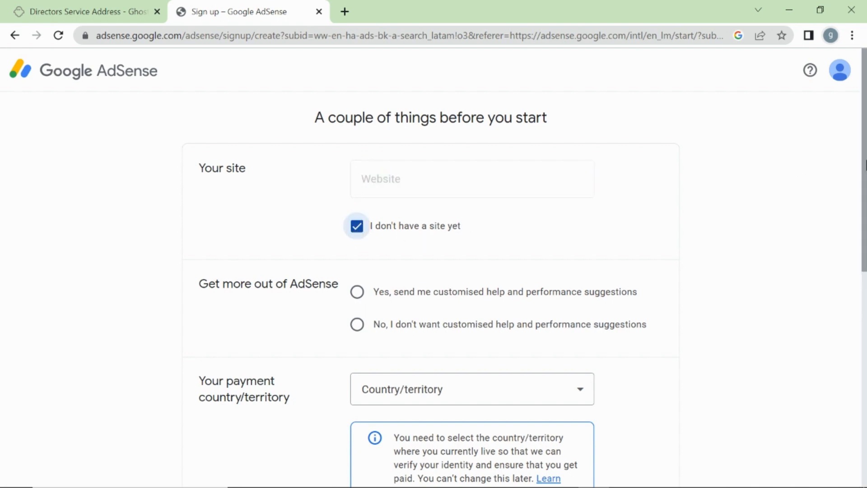
{"action": "left_click_drag", "start_coordinate": [863, 162], "coordinate": [865, 231]}
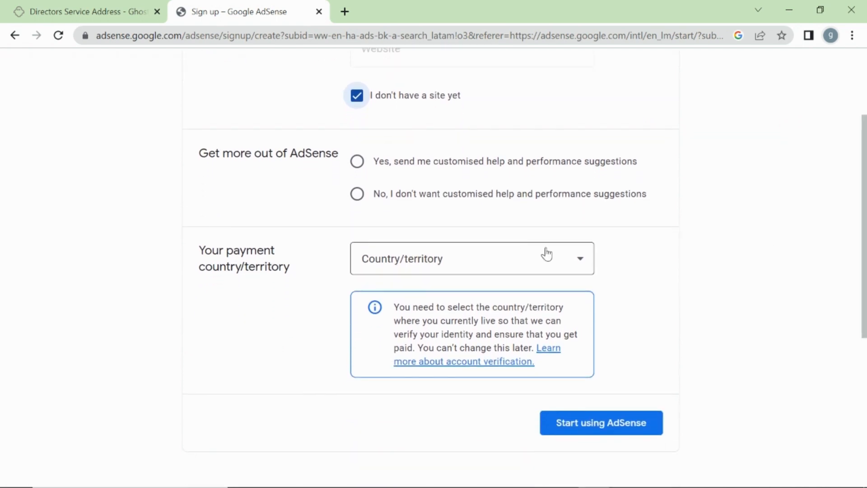
{"action": "left_click", "coordinate": [587, 261]}
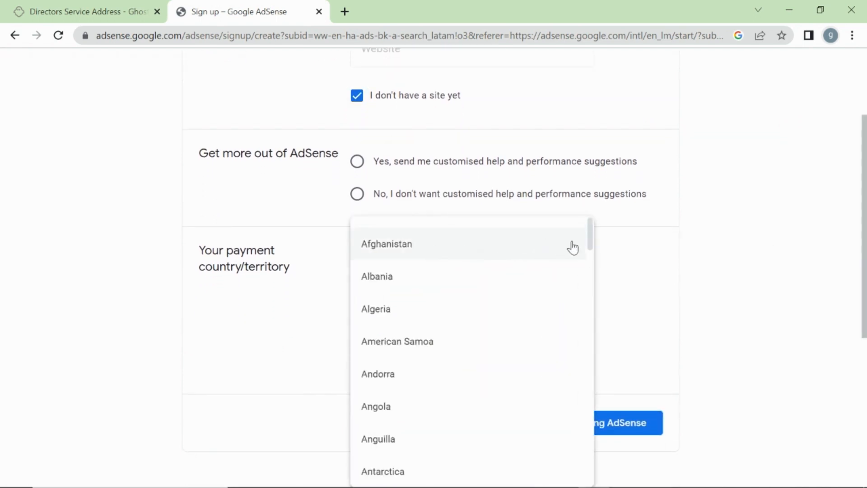
{"action": "left_click_drag", "start_coordinate": [590, 238], "coordinate": [593, 464]}
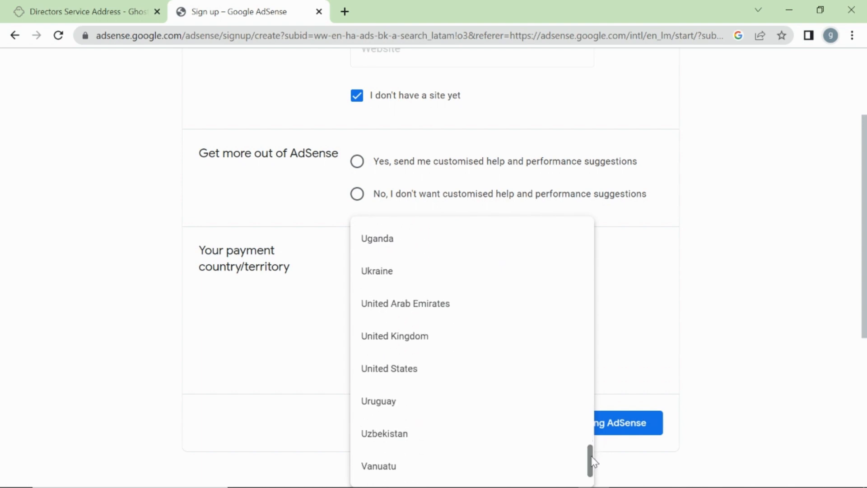
{"action": "left_click", "coordinate": [394, 336]}
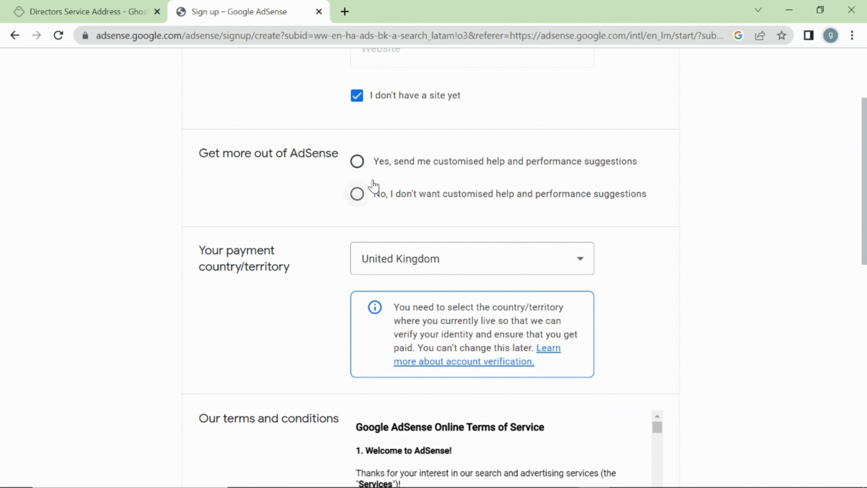
{"action": "left_click", "coordinate": [359, 194]}
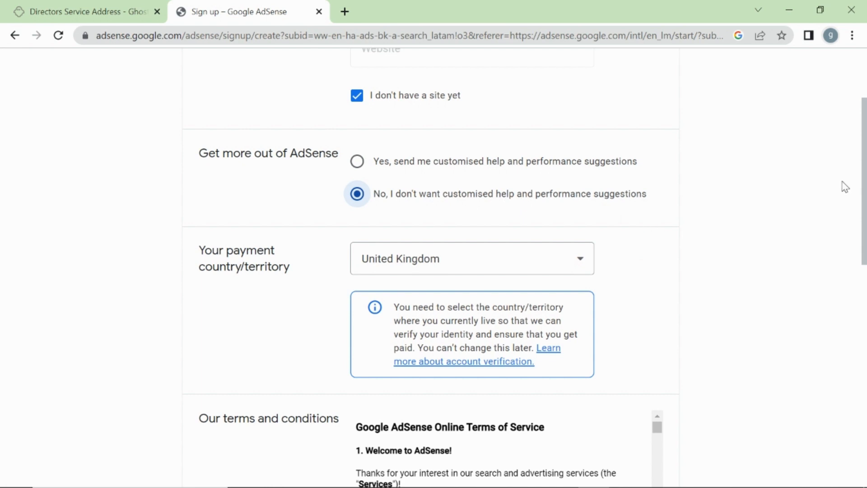
Step: Accept the AdSense Online Terms of Service agreement and start using AdSense
{"action": "left_click_drag", "start_coordinate": [864, 176], "coordinate": [864, 308]}
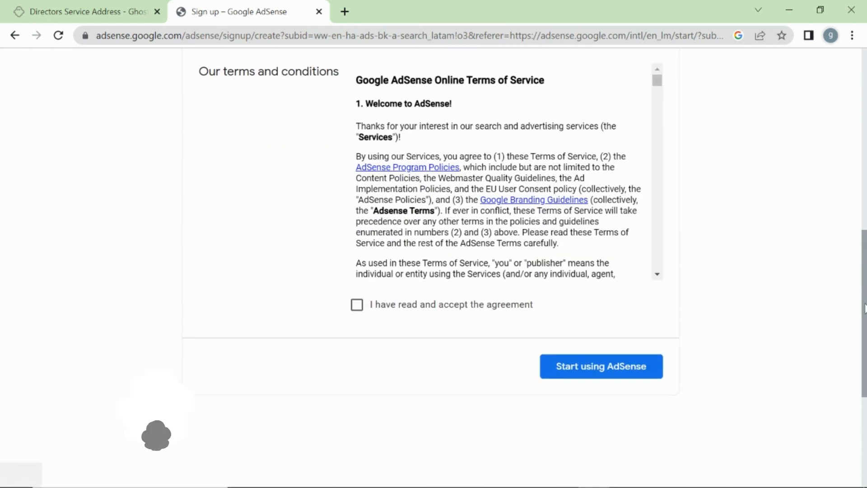
{"action": "left_click", "coordinate": [373, 307]}
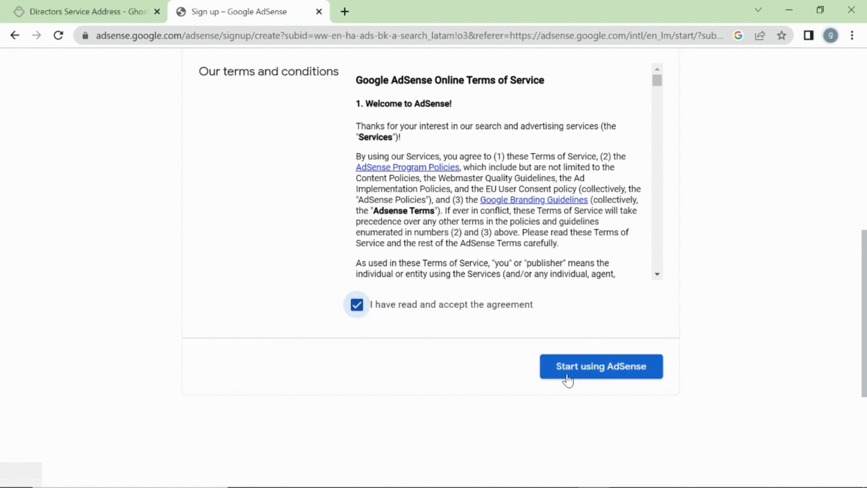
{"action": "left_click", "coordinate": [597, 368]}
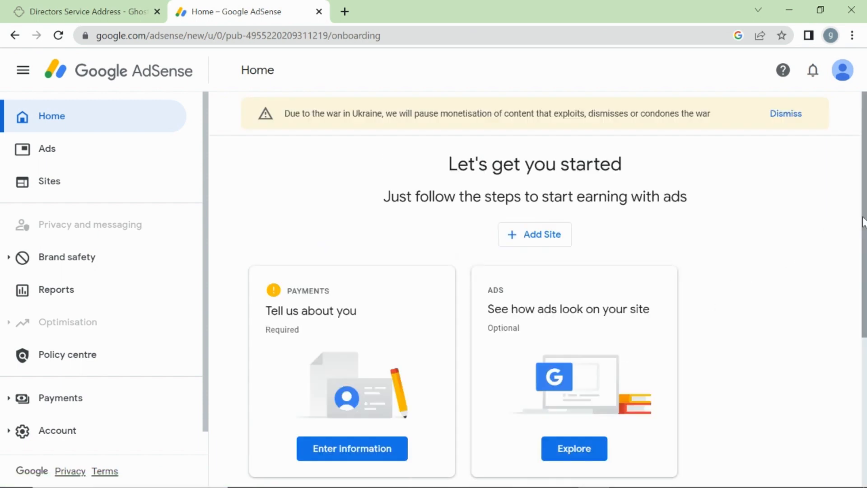
Step: Open the customer information form for the required Payments task "Tell us about you"
{"action": "scroll", "coordinate": [864, 221], "scroll_direction": "down", "scroll_amount": 2}
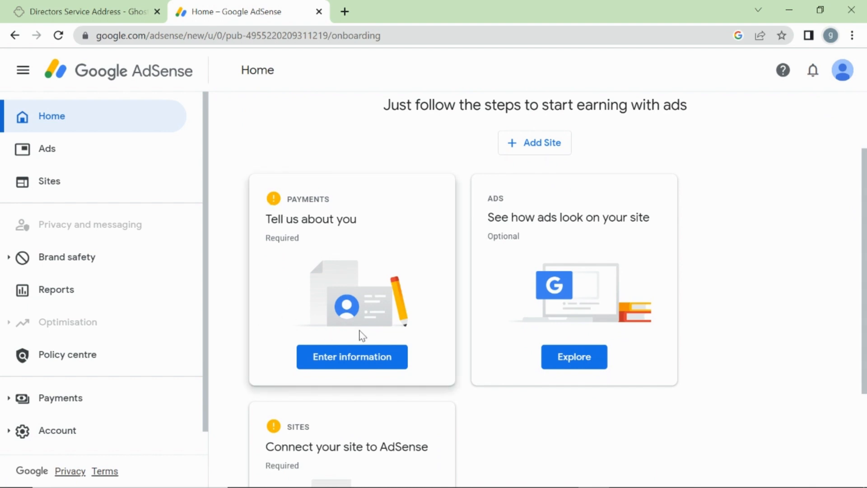
{"action": "left_click", "coordinate": [333, 359]}
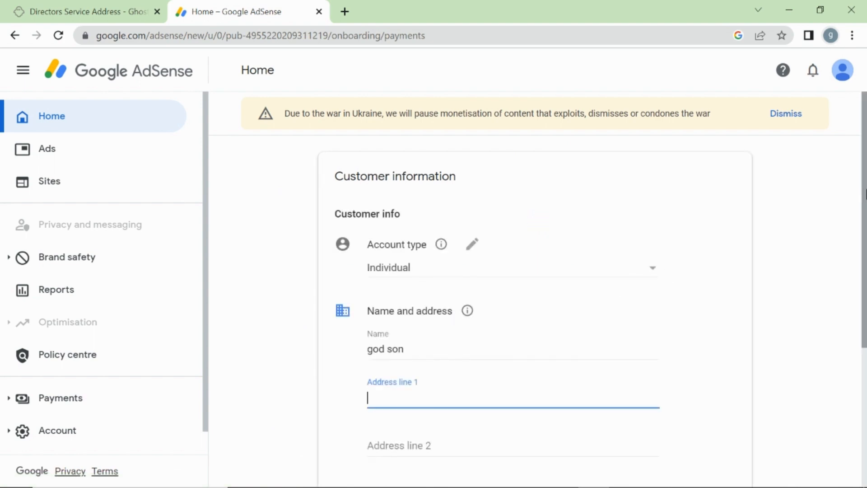
{"action": "scroll", "coordinate": [863, 208], "scroll_direction": "down", "scroll_amount": 1}
{"action": "scroll", "coordinate": [864, 228], "scroll_direction": "down", "scroll_amount": 1}
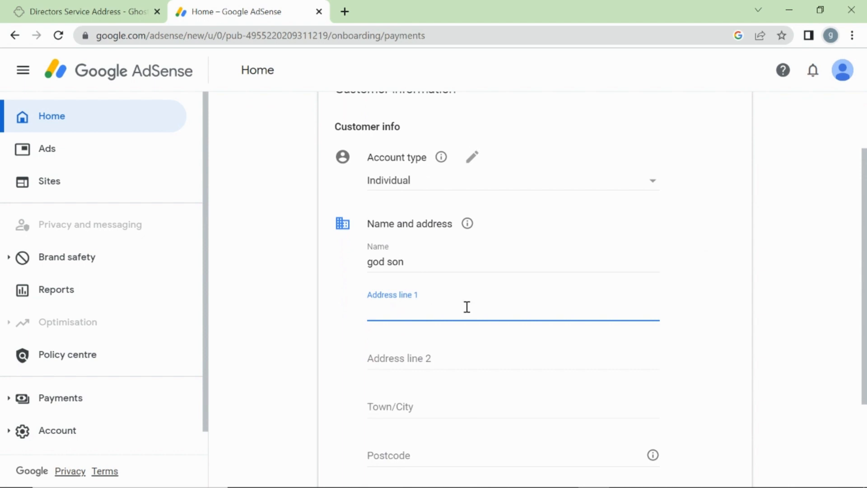
Step: Switch to the Directors Service Address page and copy the full address listed under "What address would you use?"
{"action": "left_click", "coordinate": [83, 14]}
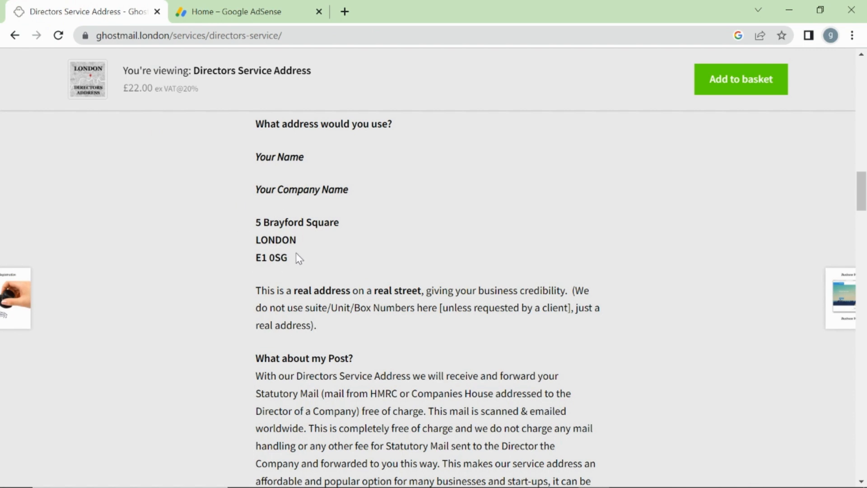
{"action": "left_click_drag", "start_coordinate": [288, 263], "coordinate": [248, 229]}
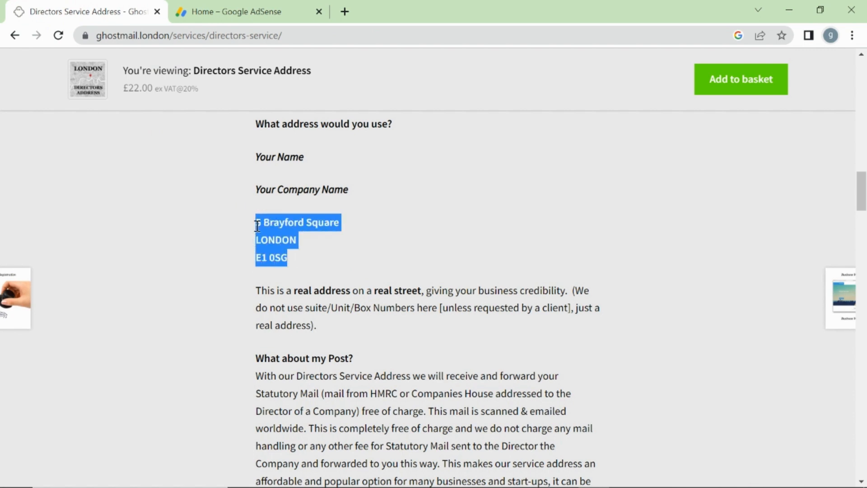
{"action": "right_click", "coordinate": [272, 226]}
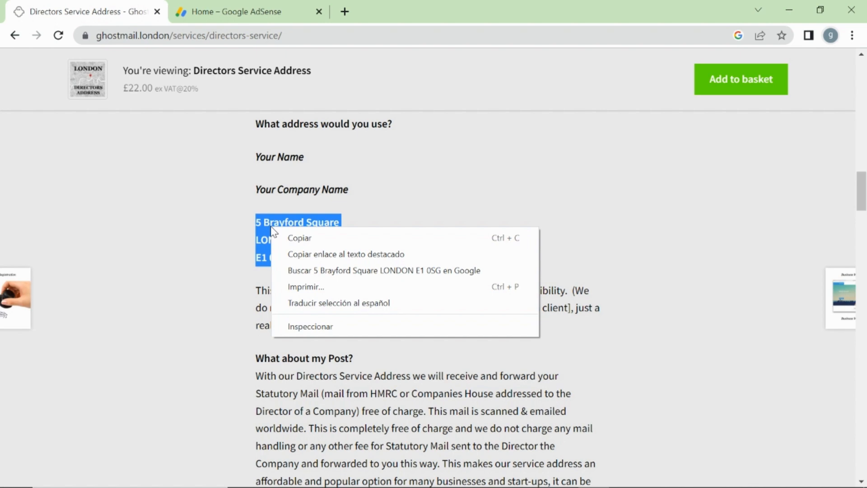
{"action": "left_click", "coordinate": [304, 241]}
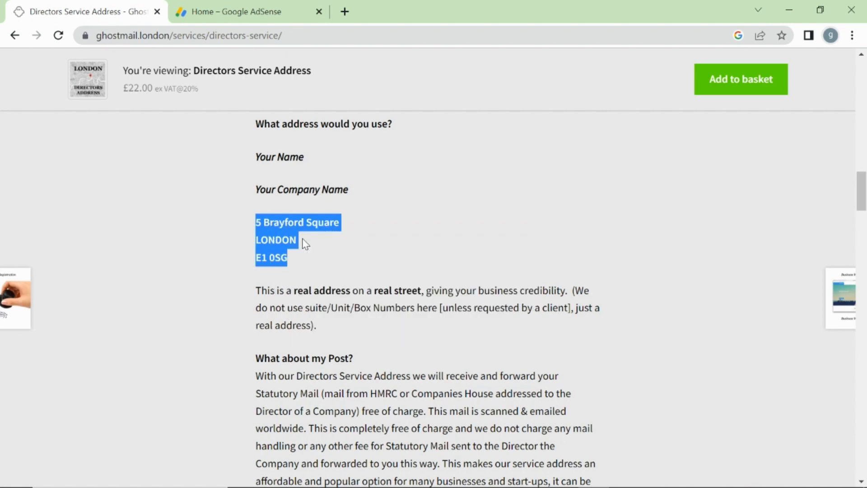
Step: Paste the copied address into Address line 1 of the AdSense form and accept the matching suggestion to fill town and postcode
{"action": "left_click", "coordinate": [228, 13]}
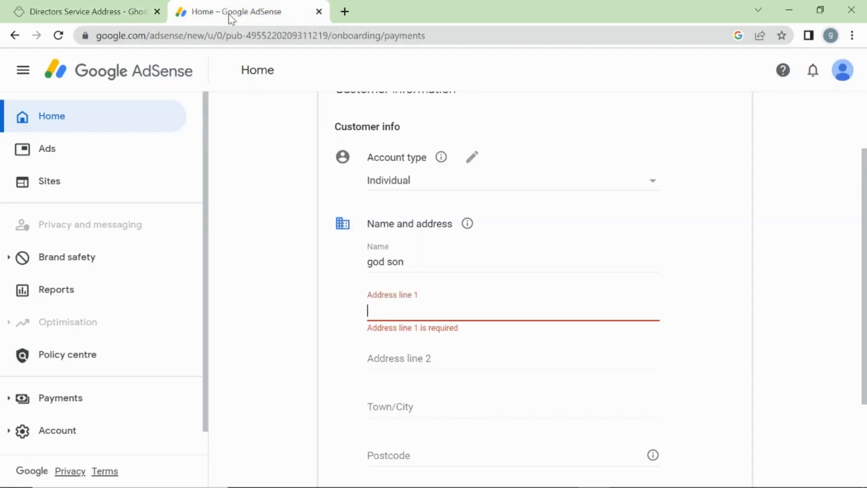
{"action": "right_click", "coordinate": [383, 309]}
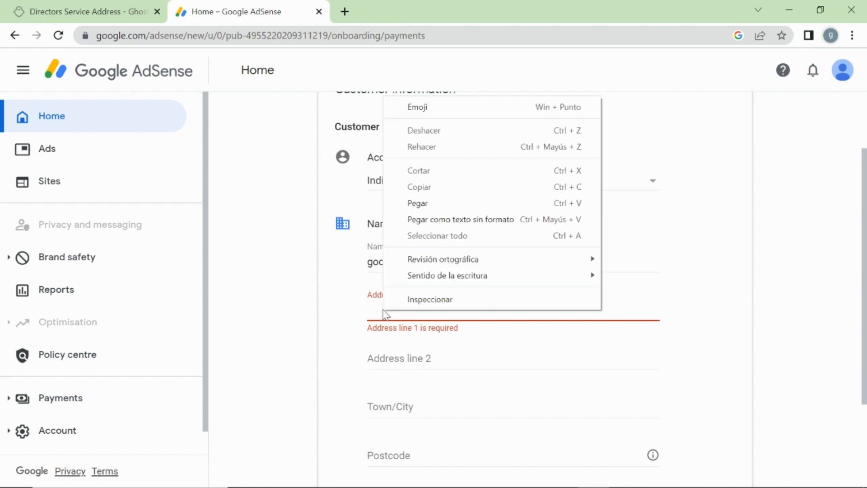
{"action": "left_click", "coordinate": [422, 203]}
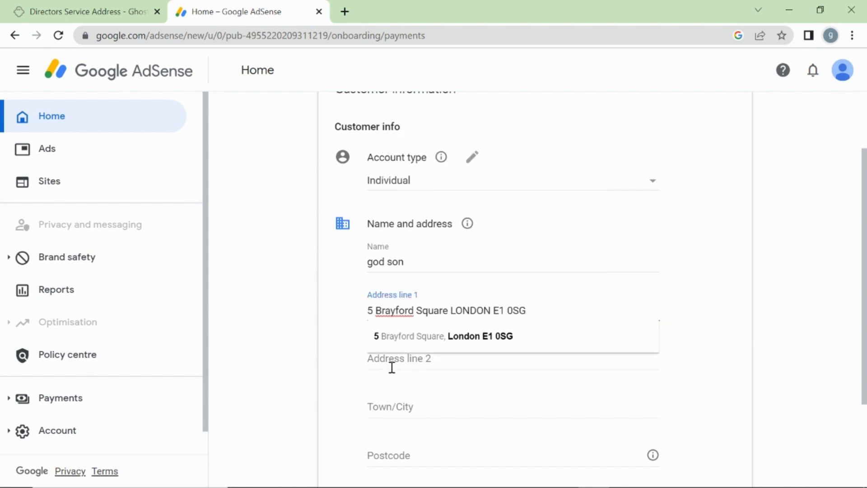
{"action": "left_click", "coordinate": [470, 336]}
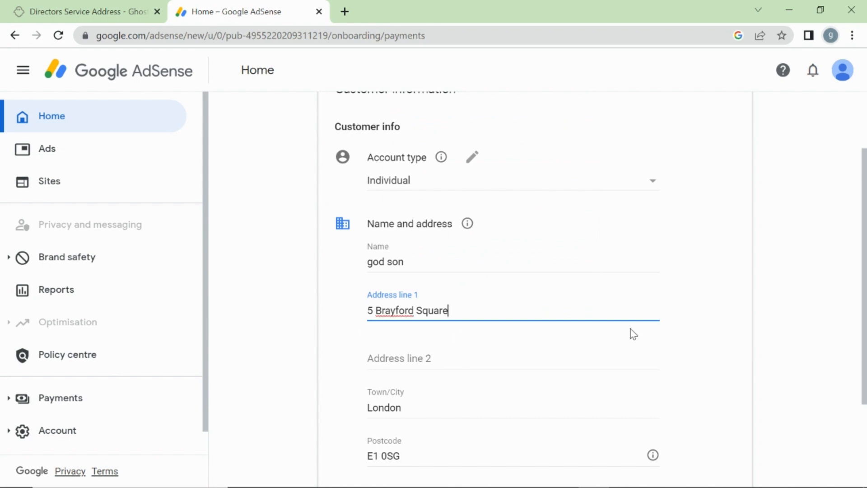
Step: Submit the customer information form, leaving Address line 2 and the optional phone number blank
{"action": "left_click_drag", "start_coordinate": [864, 210], "coordinate": [860, 248]}
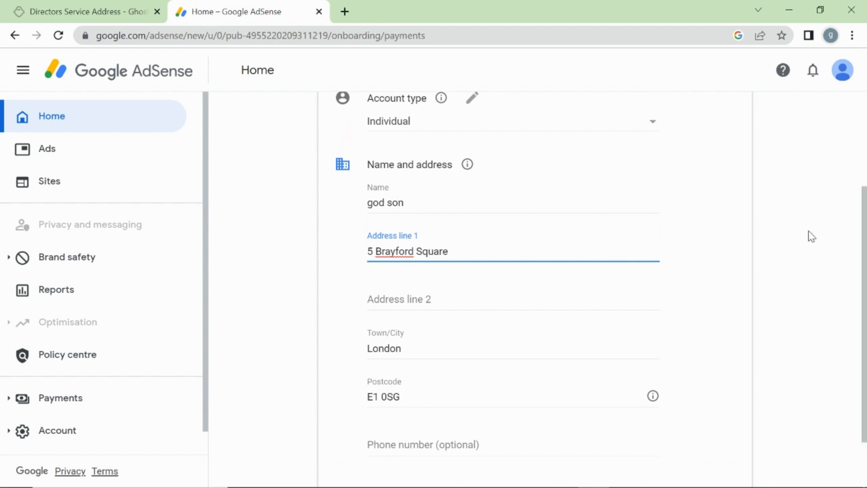
{"action": "left_click_drag", "start_coordinate": [865, 209], "coordinate": [864, 267]}
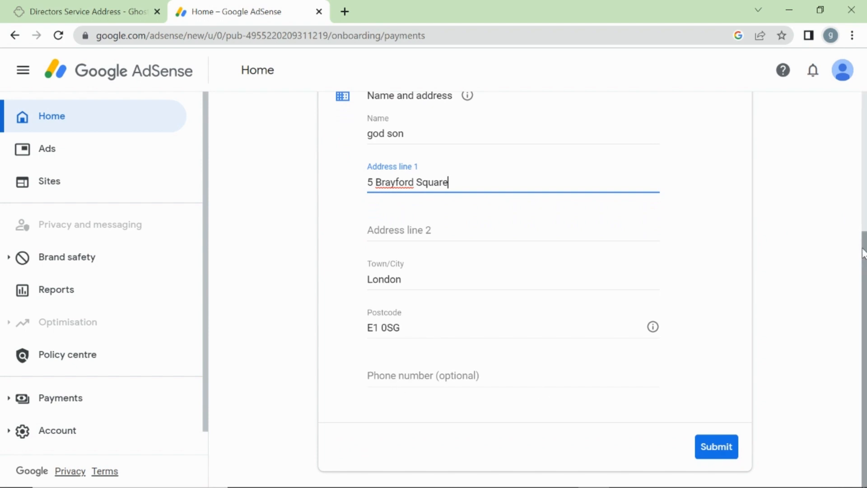
{"action": "left_click_drag", "start_coordinate": [861, 242], "coordinate": [860, 344]}
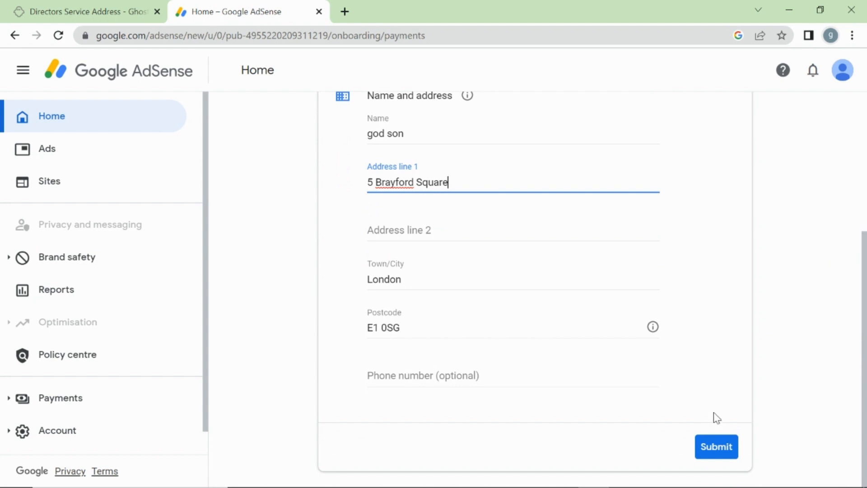
{"action": "left_click", "coordinate": [710, 446]}
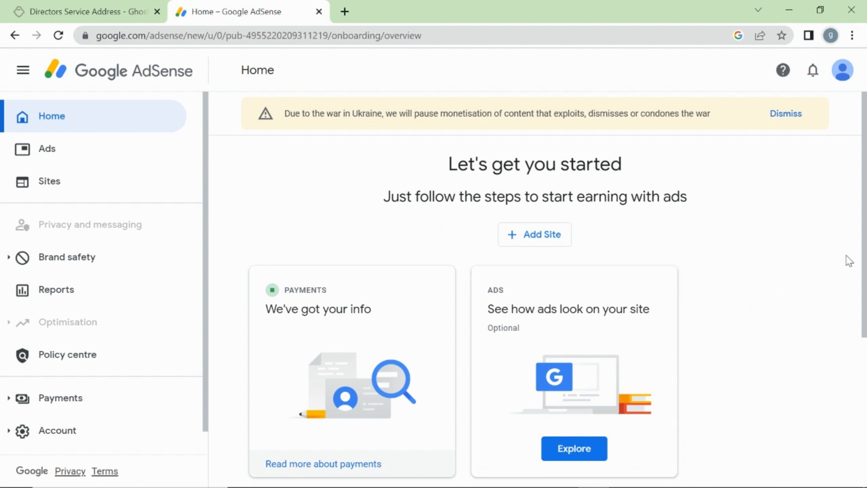
{"action": "left_click_drag", "start_coordinate": [864, 252], "coordinate": [865, 352]}
{"action": "scroll", "coordinate": [269, 244], "scroll_direction": "up", "scroll_amount": 2}
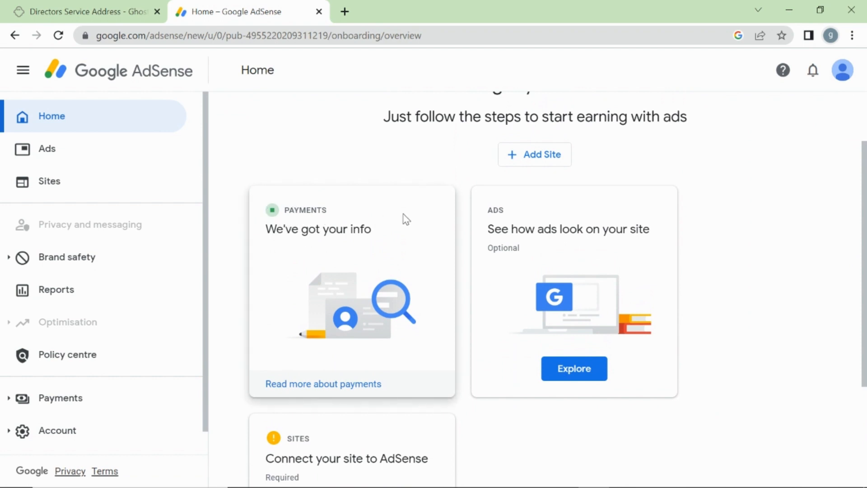
{"action": "scroll", "coordinate": [864, 239], "scroll_direction": "down", "scroll_amount": 3}
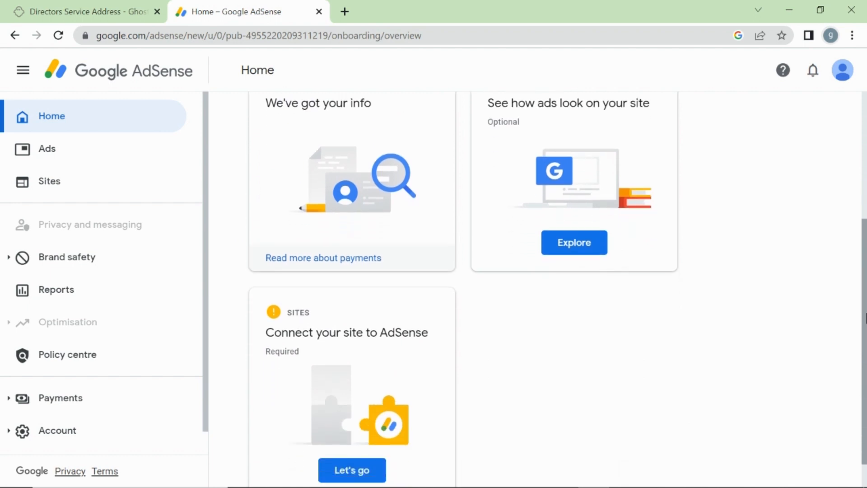
{"action": "left_click_drag", "start_coordinate": [864, 298], "coordinate": [853, 143]}
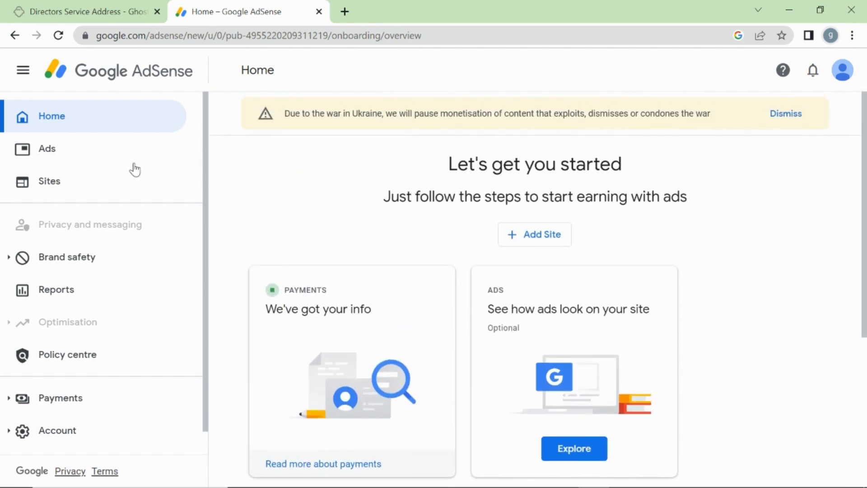
Step: Open the Payments info page of the AdSense account
{"action": "mouse_move", "coordinate": [207, 153]}
{"action": "left_mouse_down"}
{"action": "mouse_move", "coordinate": [215, 233]}
{"action": "mouse_move", "coordinate": [203, 138]}
{"action": "left_mouse_up"}
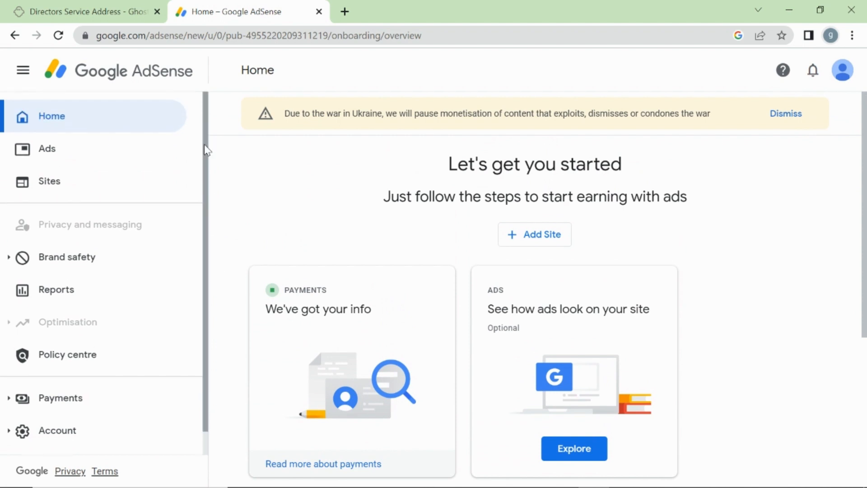
{"action": "left_click_drag", "start_coordinate": [207, 151], "coordinate": [209, 265]}
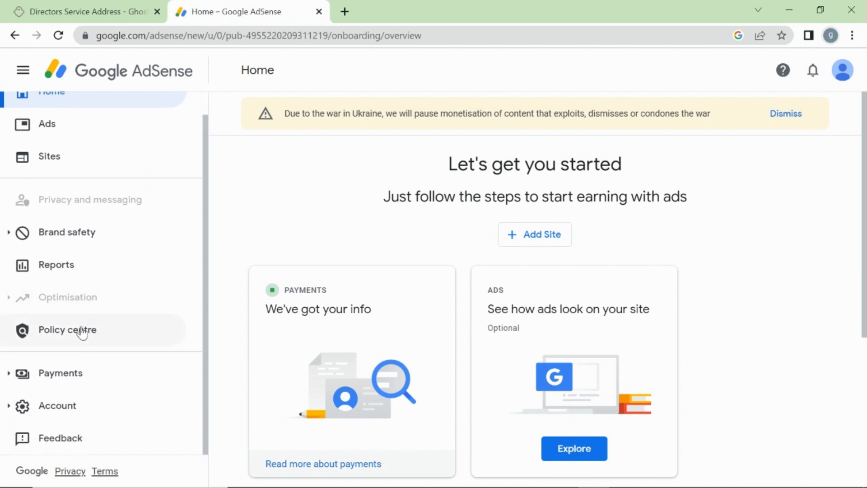
{"action": "left_click", "coordinate": [65, 409]}
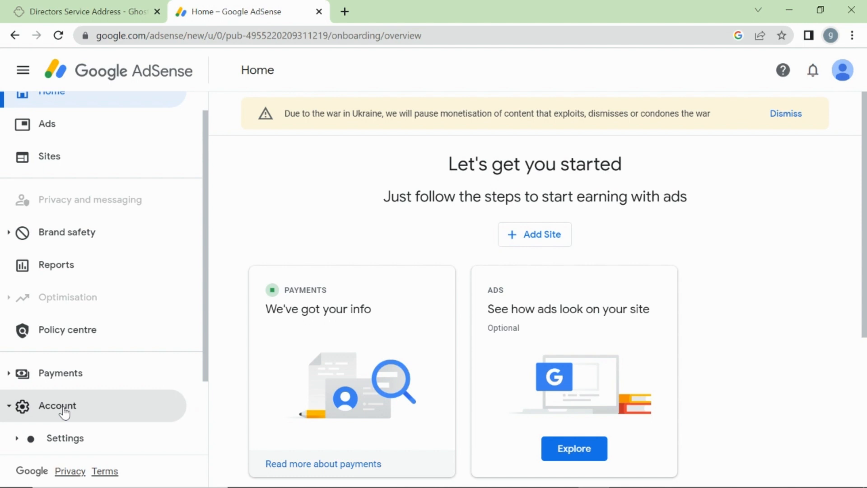
{"action": "left_click", "coordinate": [68, 381]}
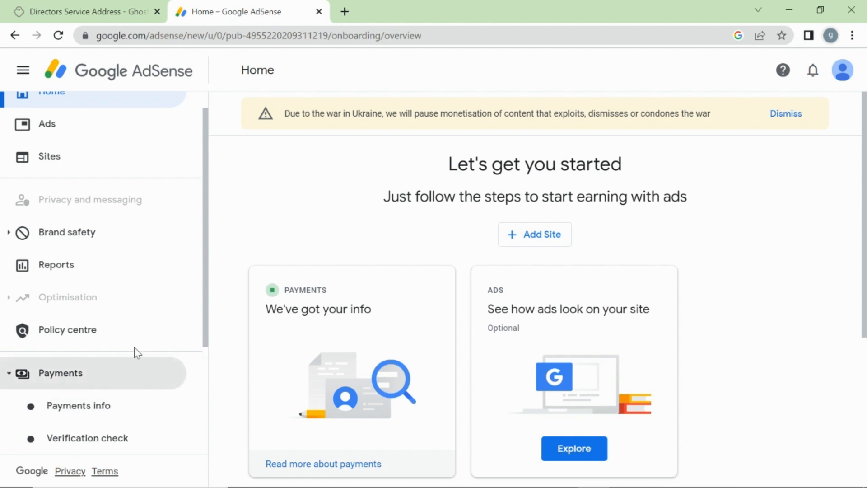
{"action": "left_click", "coordinate": [93, 409]}
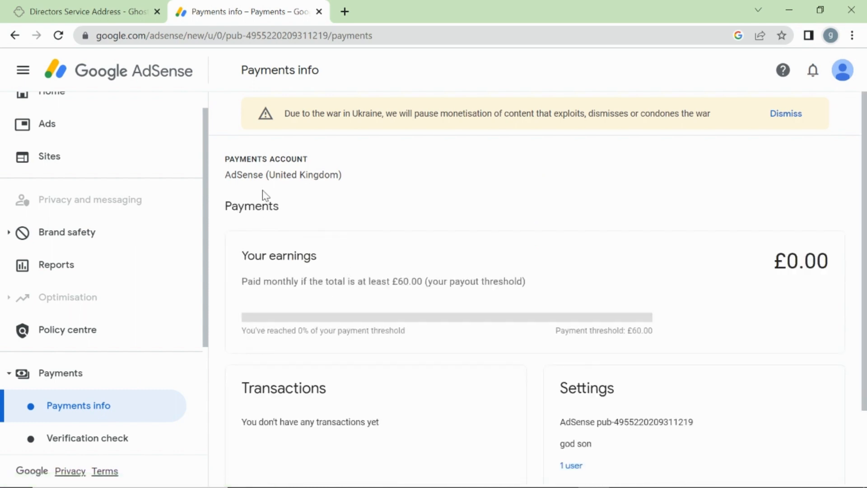
Step: Review the payments account country, earnings and payout threshold, transactions and settings on the Payments info page
{"action": "left_click_drag", "start_coordinate": [231, 176], "coordinate": [254, 175]}
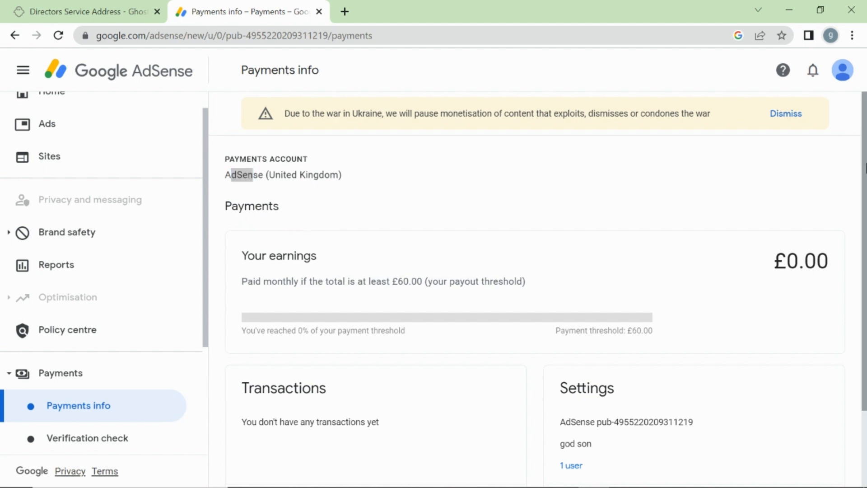
{"action": "left_click_drag", "start_coordinate": [865, 174], "coordinate": [865, 328]}
{"action": "left_click_drag", "start_coordinate": [865, 226], "coordinate": [865, 320]}
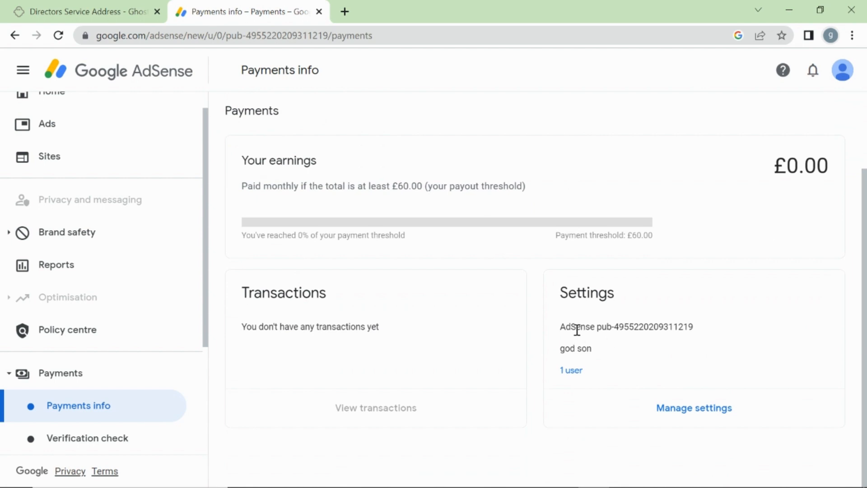
{"action": "left_click_drag", "start_coordinate": [559, 329], "coordinate": [582, 322]}
{"action": "left_click", "coordinate": [513, 395]}
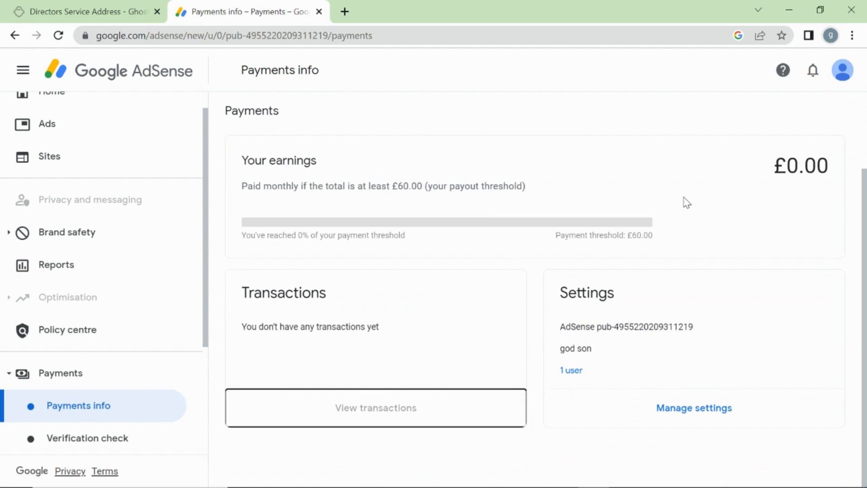
{"action": "left_click_drag", "start_coordinate": [866, 223], "coordinate": [861, 132]}
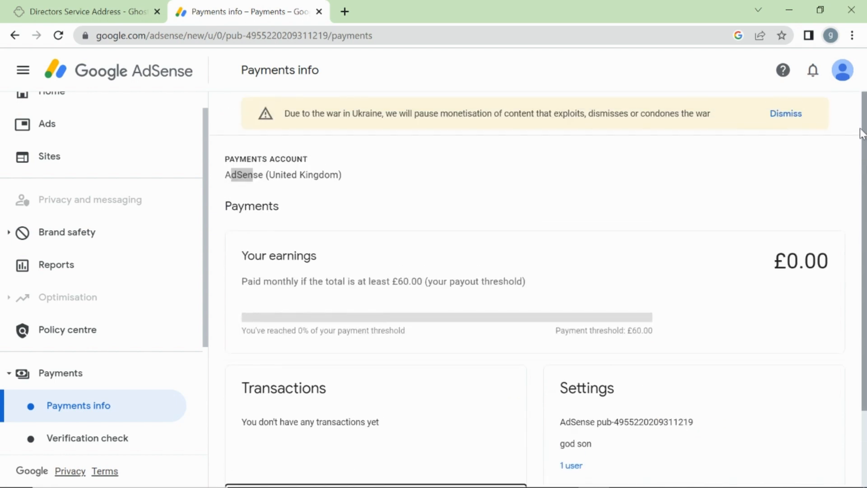
{"action": "left_click", "coordinate": [357, 163]}
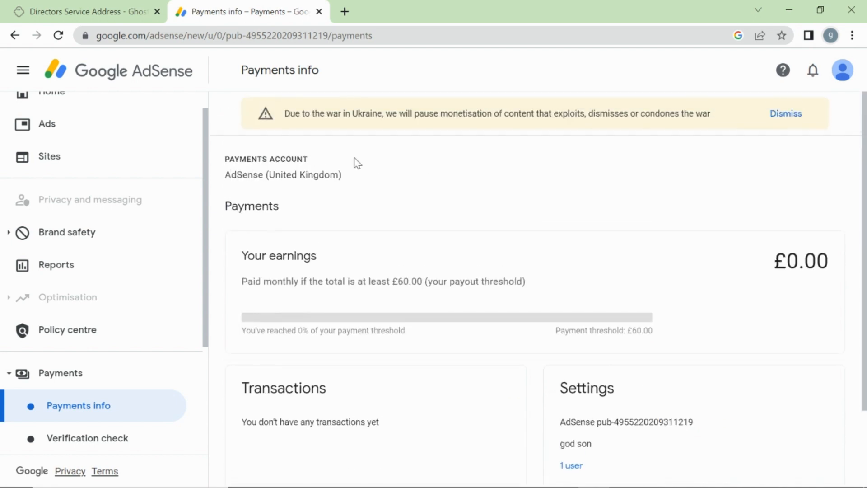
{"action": "mouse_move", "coordinate": [206, 132]}
{"action": "left_mouse_down"}
{"action": "mouse_move", "coordinate": [224, 209]}
{"action": "mouse_move", "coordinate": [222, 281]}
{"action": "mouse_move", "coordinate": [201, 137]}
{"action": "left_mouse_up"}
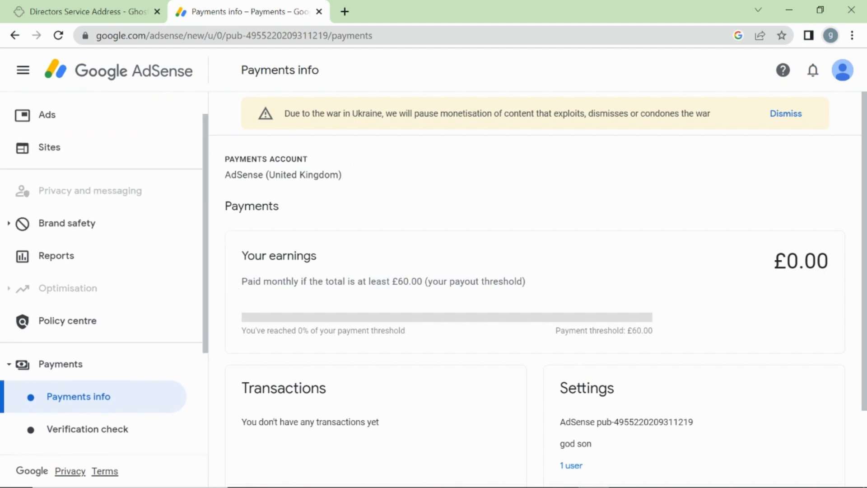
{"action": "mouse_move", "coordinate": [441, 482]}
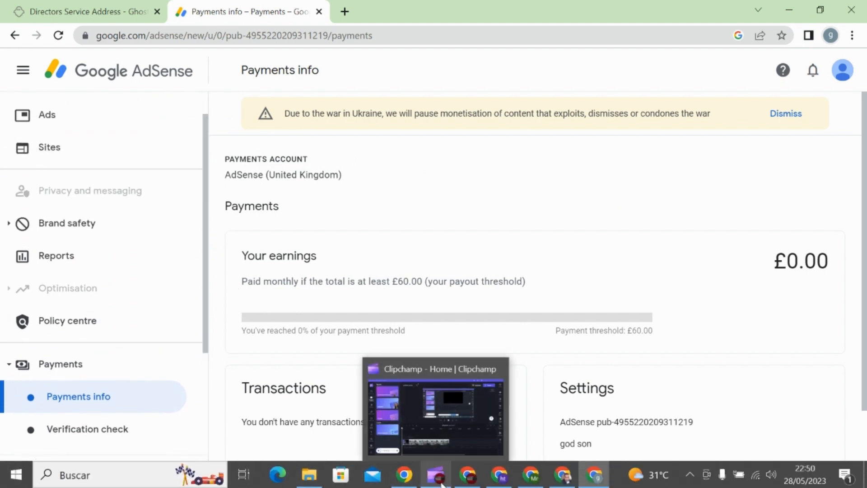